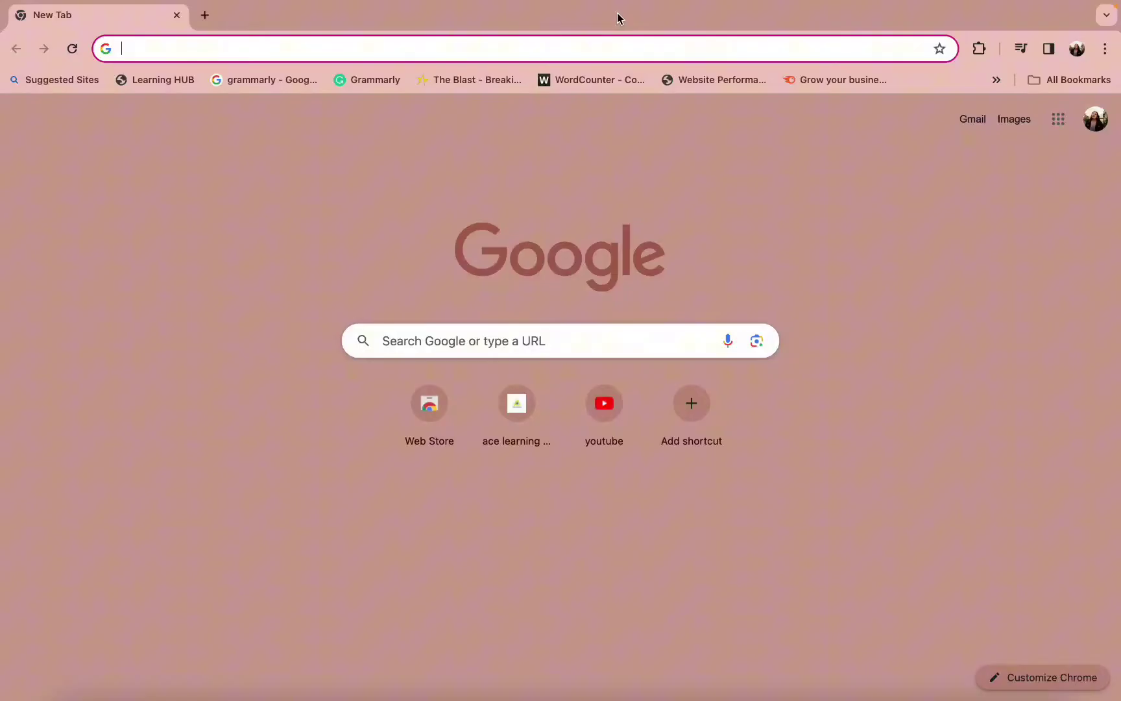
Load docs.google.com/document/u/0/ and create a new Blank document.
left_click(660, 48)
type("https://docs.google.com/document/u/0/")
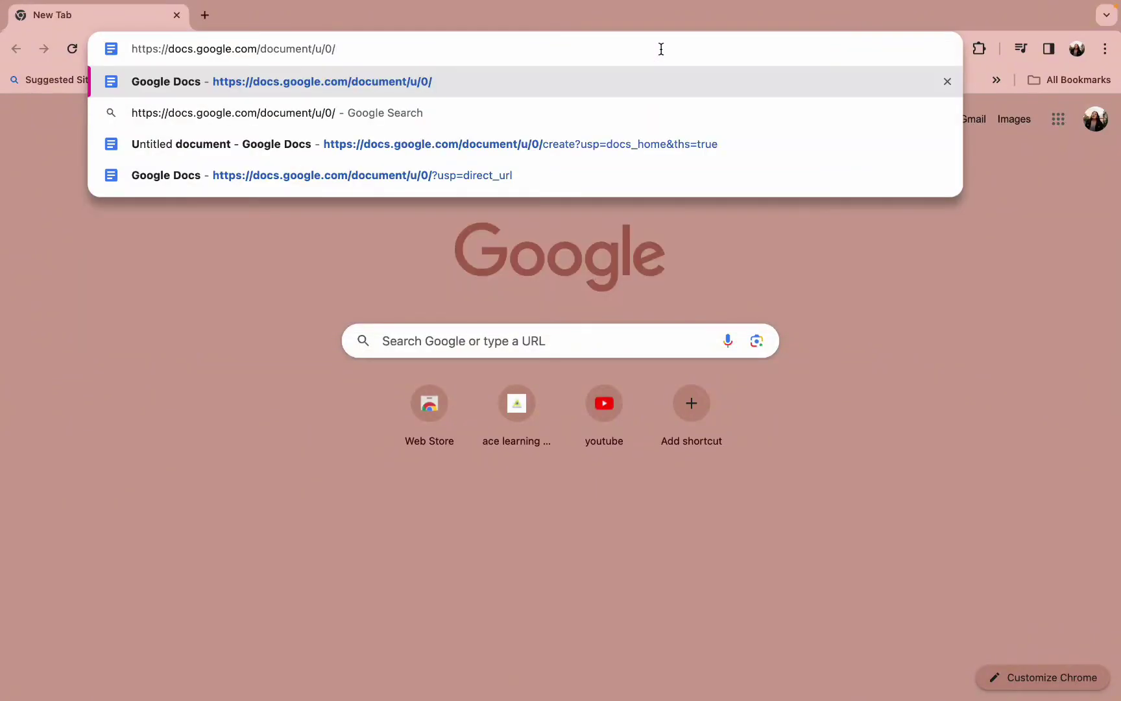
key("Return")
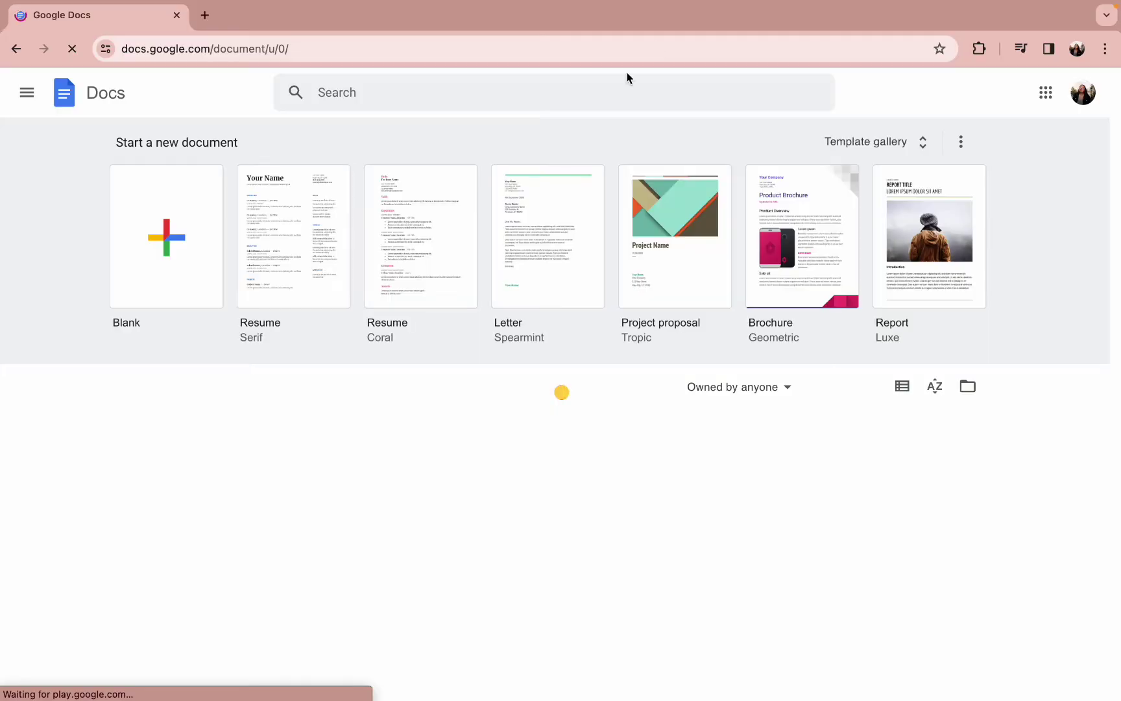
left_click(205, 191)
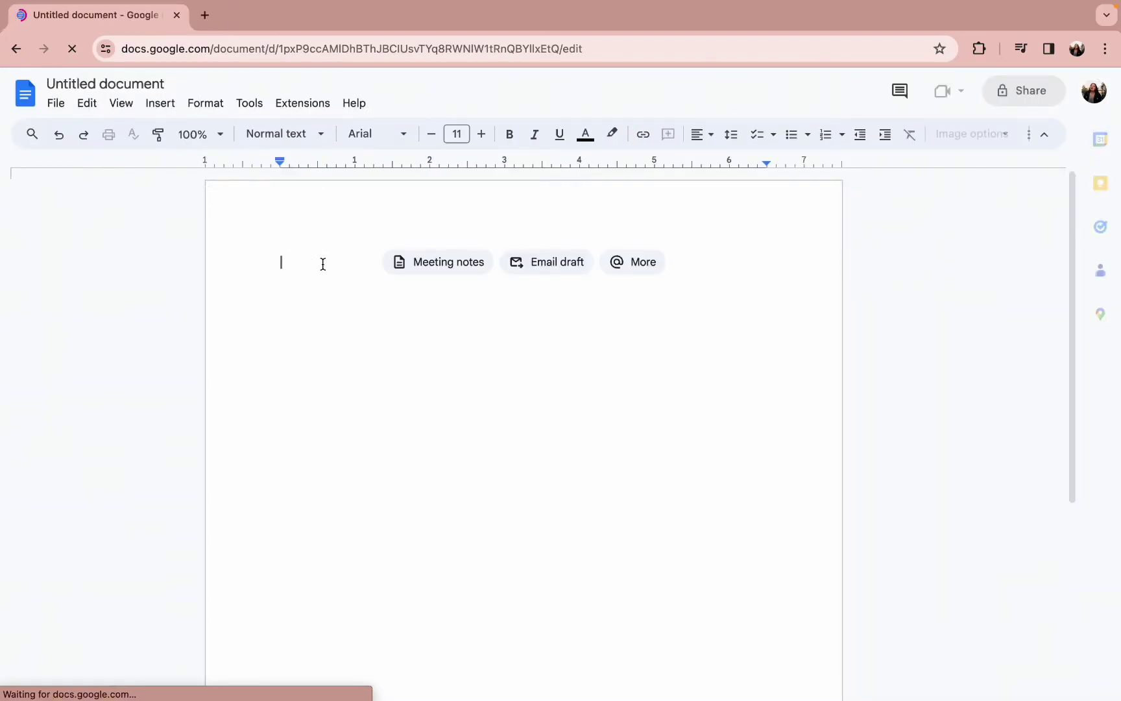
type("Ball")
Type Ball, cat, elephant and apple, one word per line.
key("Return")
type("c")
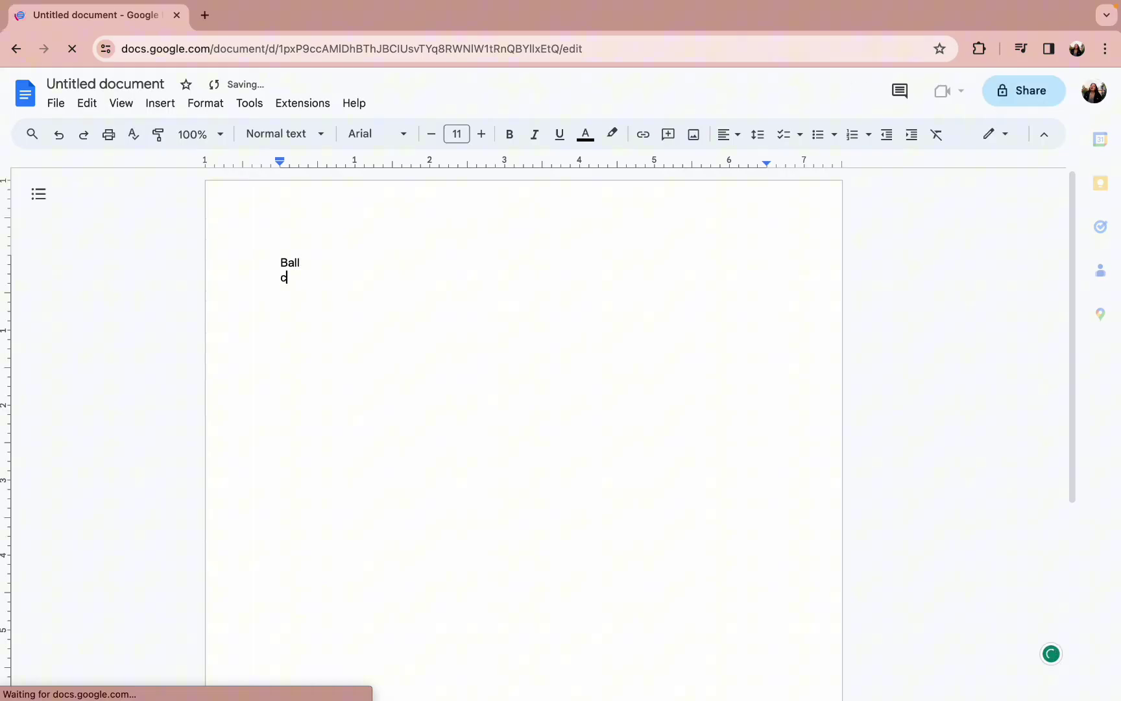
type("at")
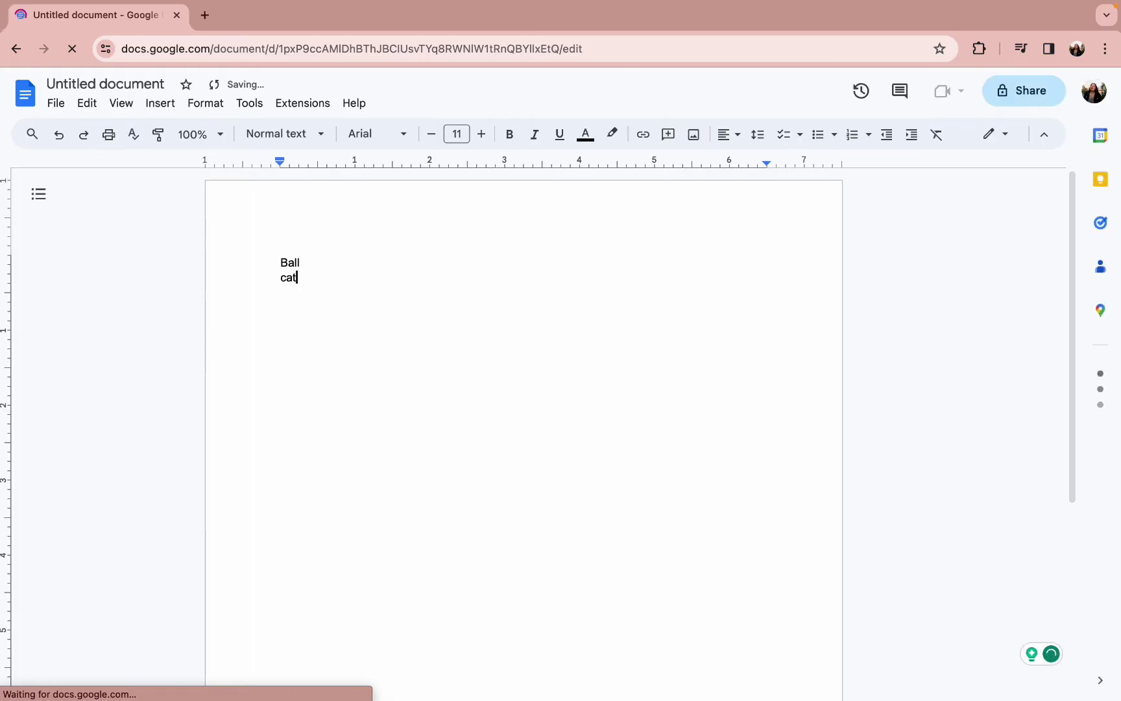
key("Return")
type("elephant")
key("Return")
type("apple")
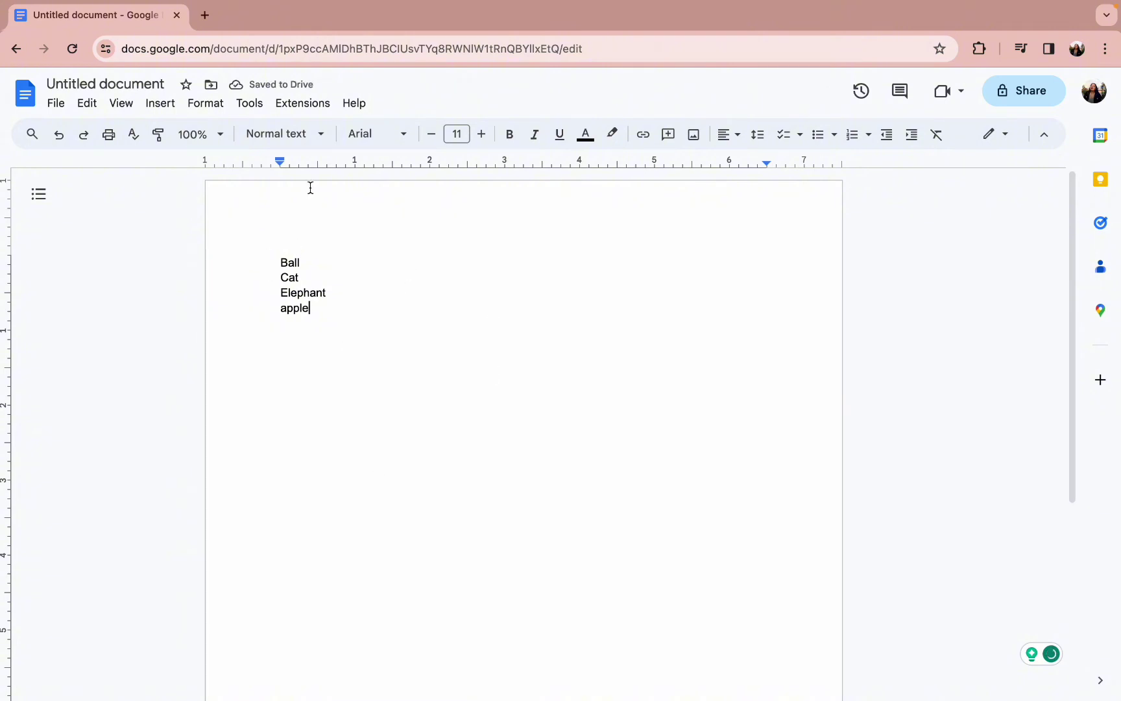
left_click(321, 109)
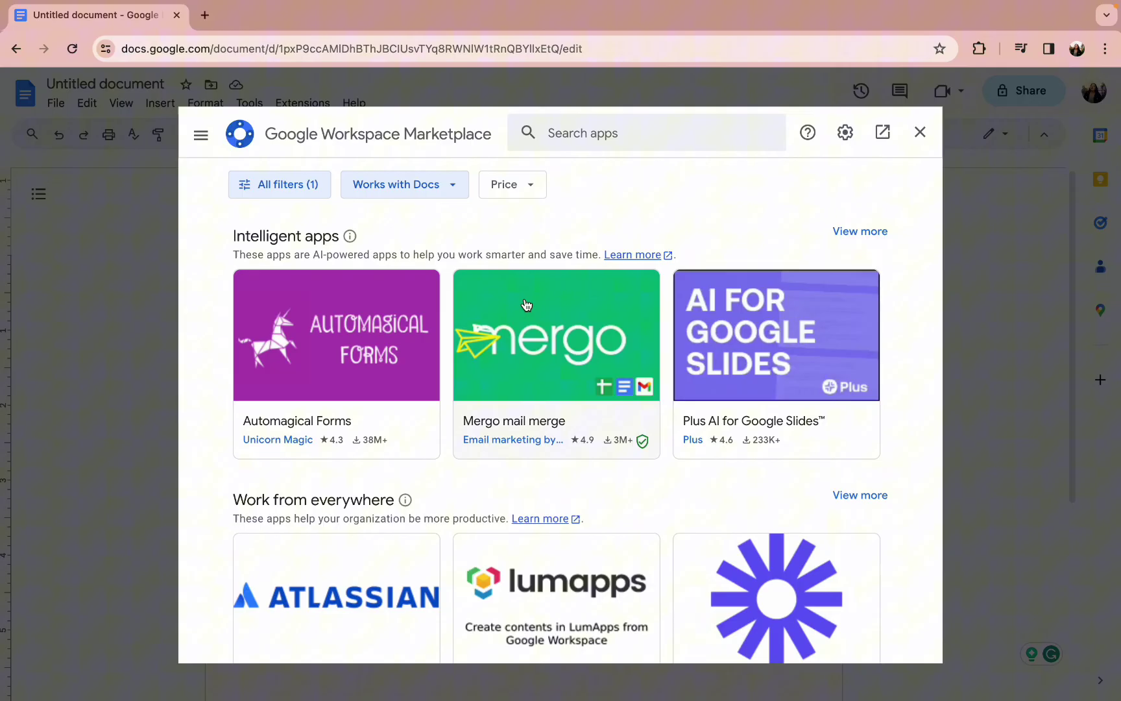
Search the Marketplace for 'sor' and open the Sorted Paragraphs details page.
left_click(568, 133)
type("so")
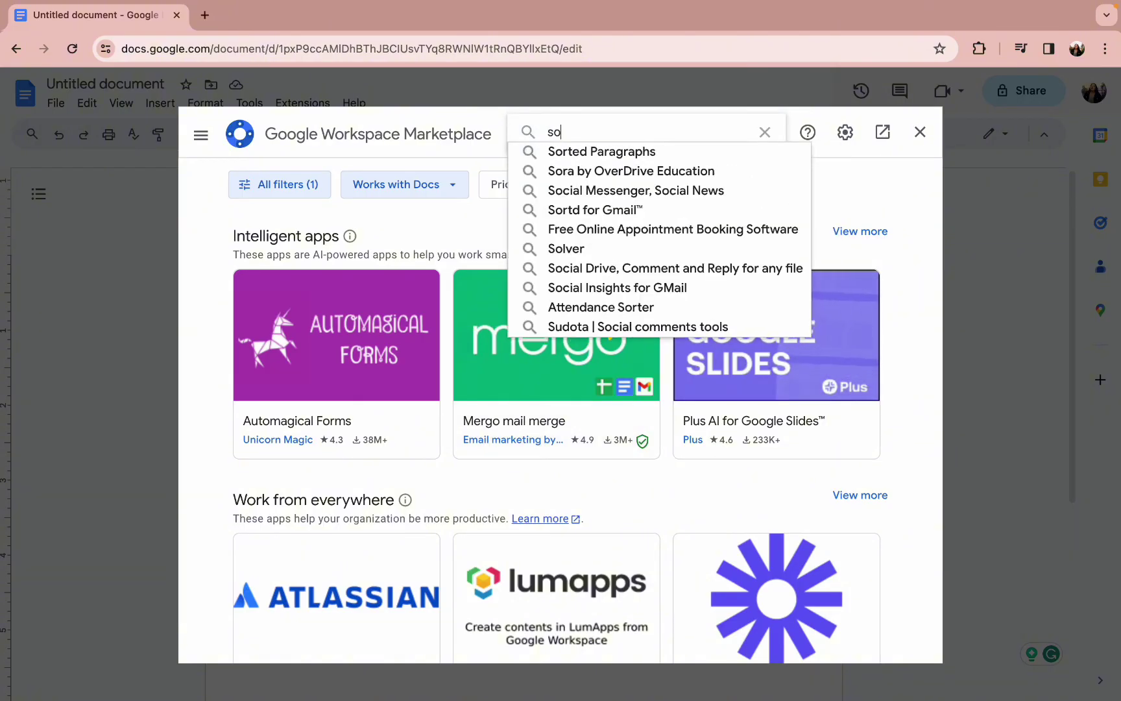
type("r")
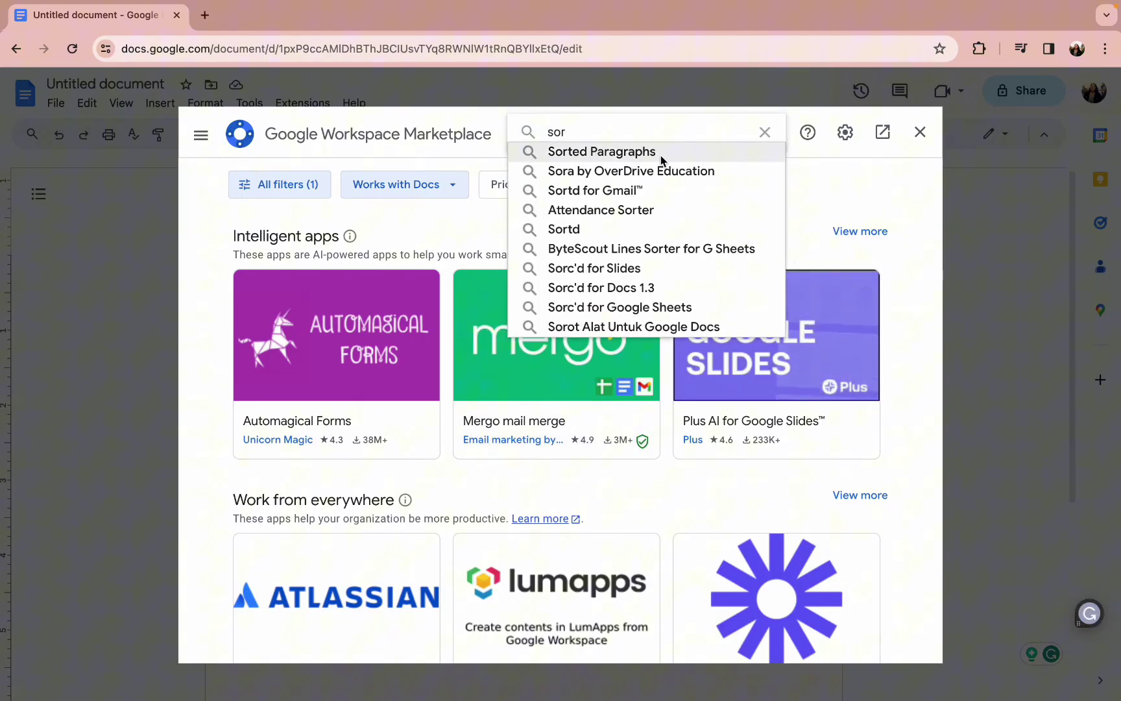
left_click(660, 152)
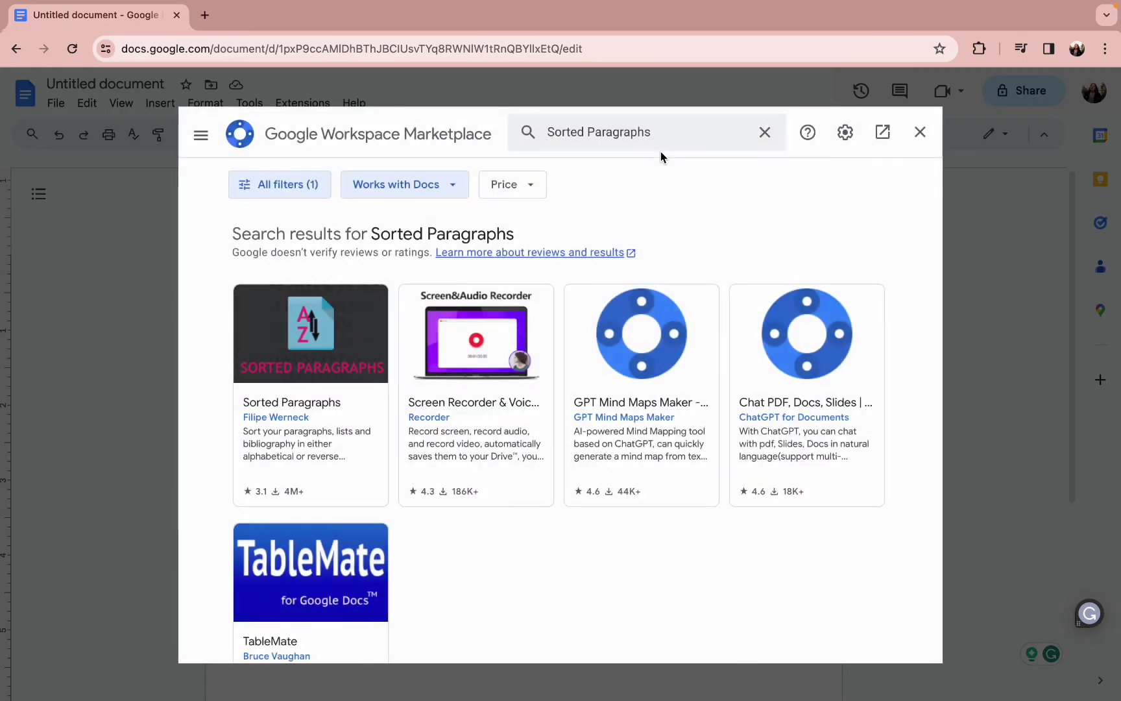
left_click(317, 408)
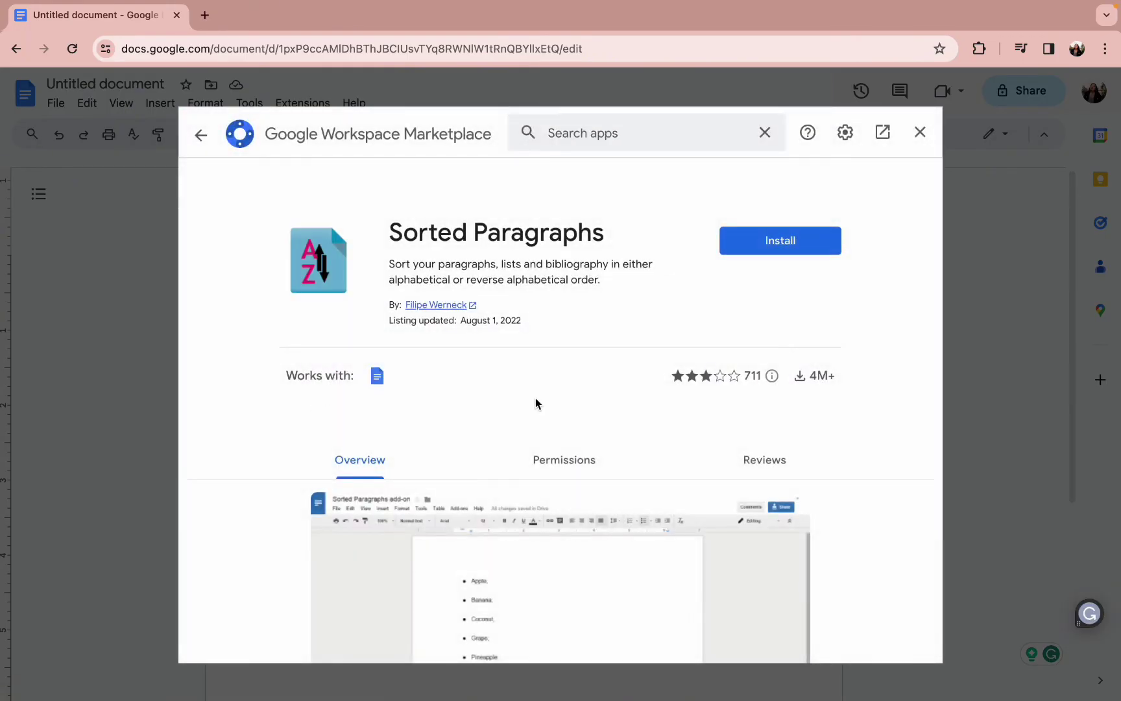
Install Sorted Paragraphs, choosing your Google account and allowing the requested access.
left_click(780, 242)
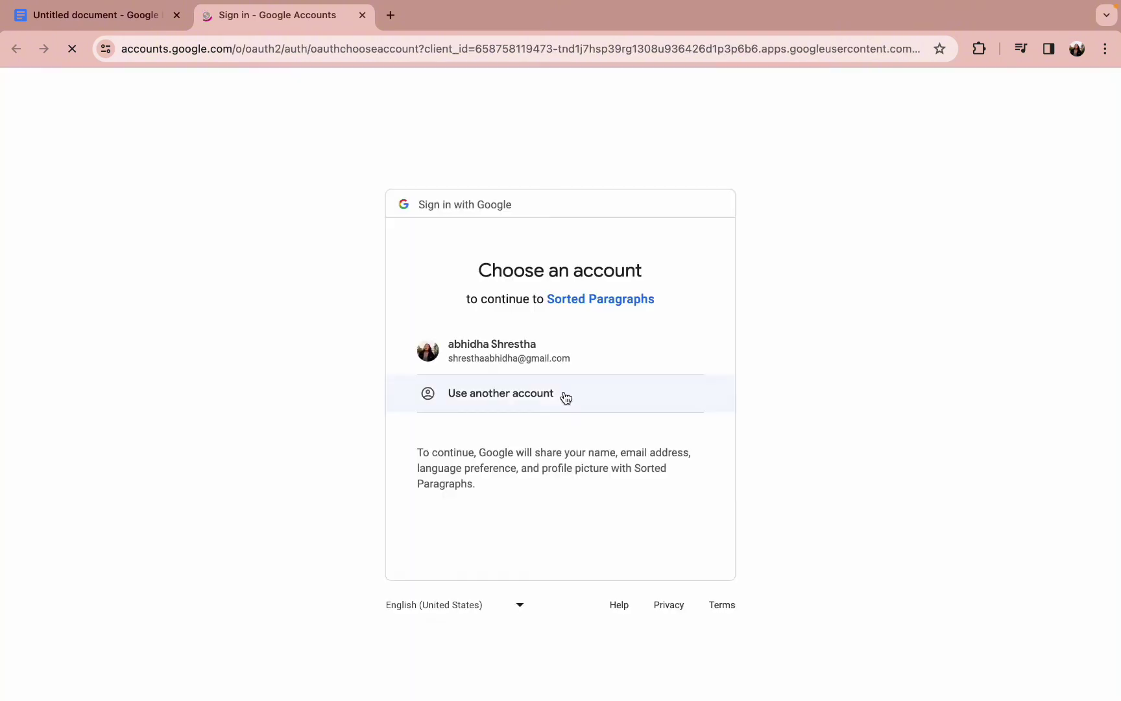
left_click(536, 375)
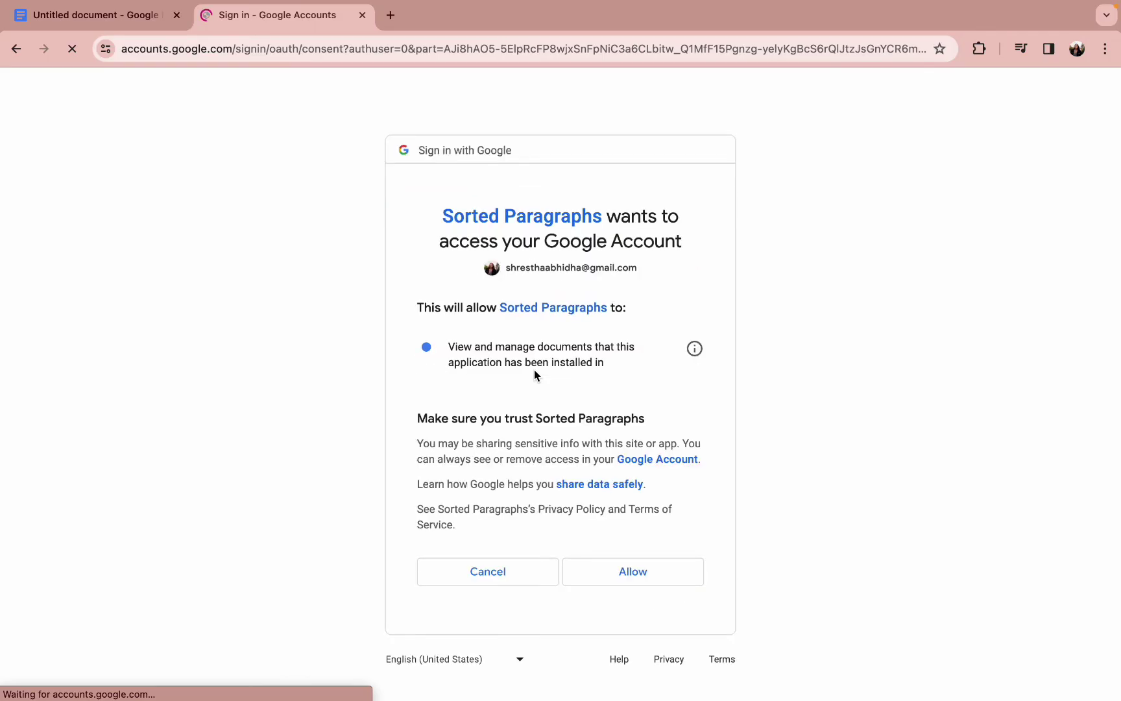
left_click(633, 571)
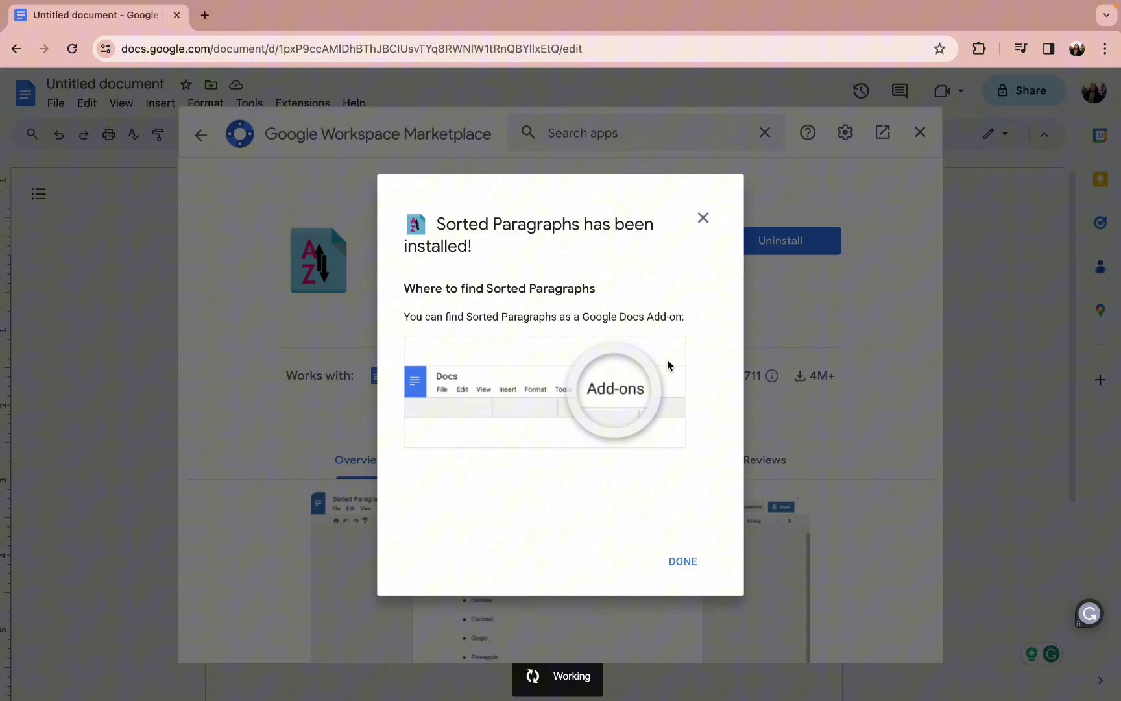
Dismiss the installation confirmation with Done and close the Marketplace panel.
left_click(687, 567)
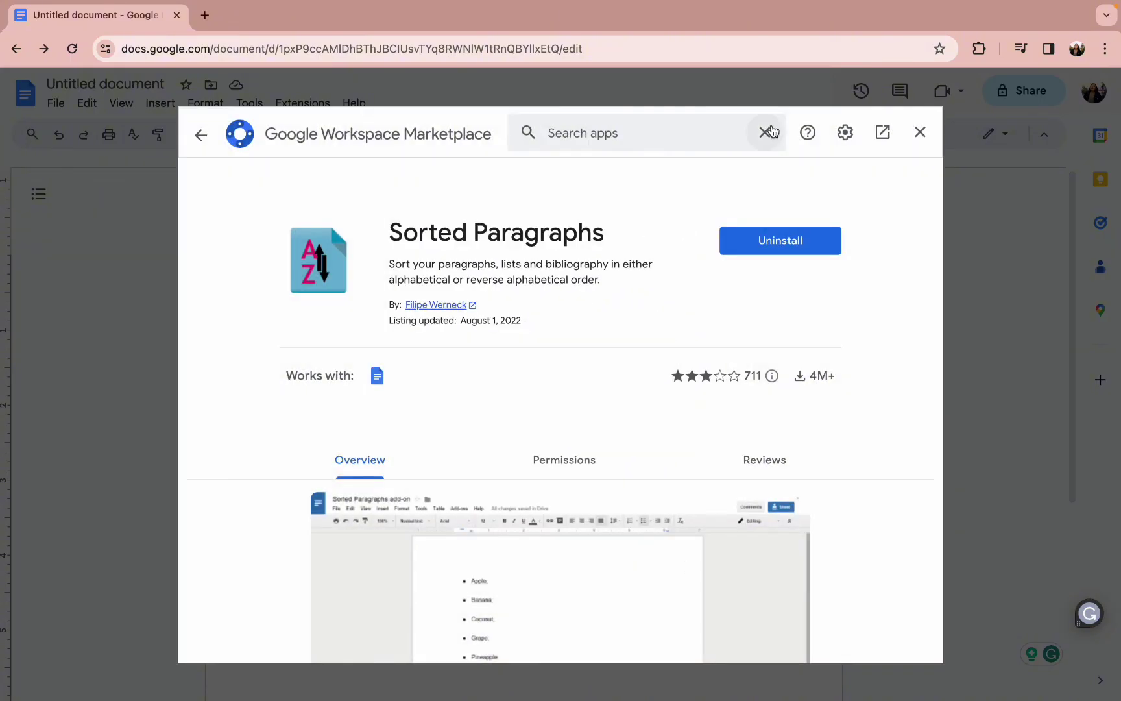
left_click(911, 141)
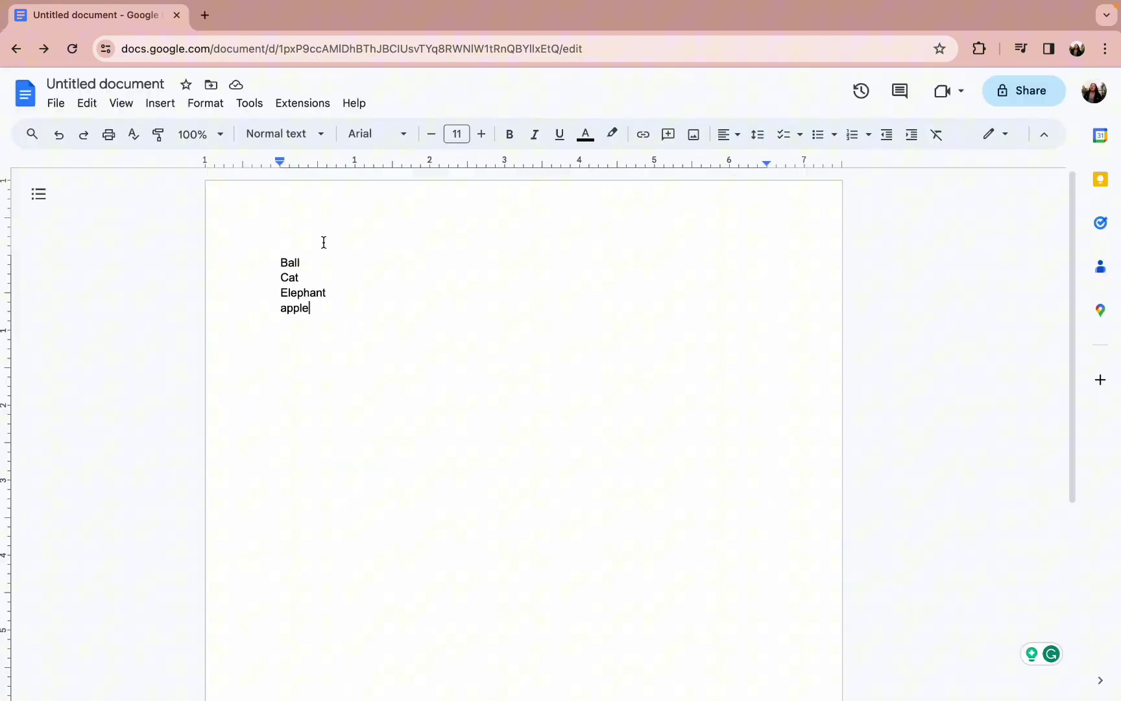
Select the four word lines and apply Sorted Paragraphs' Sort A to Z.
left_click_drag(277, 261, 350, 320)
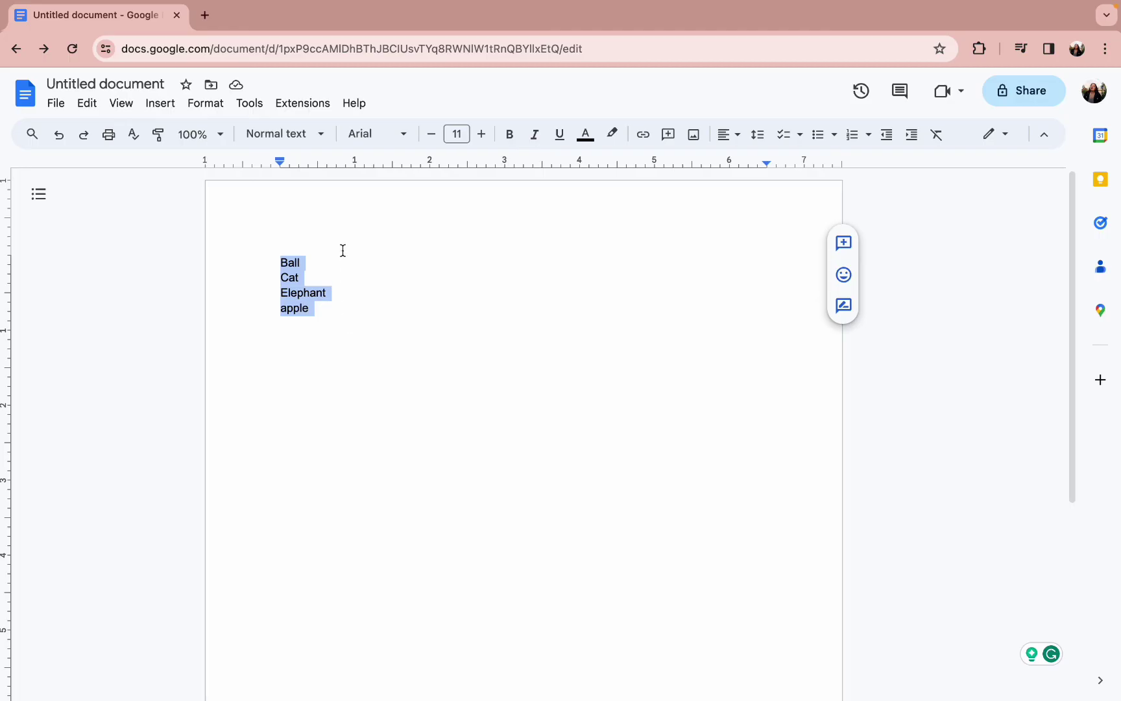
left_click(303, 103)
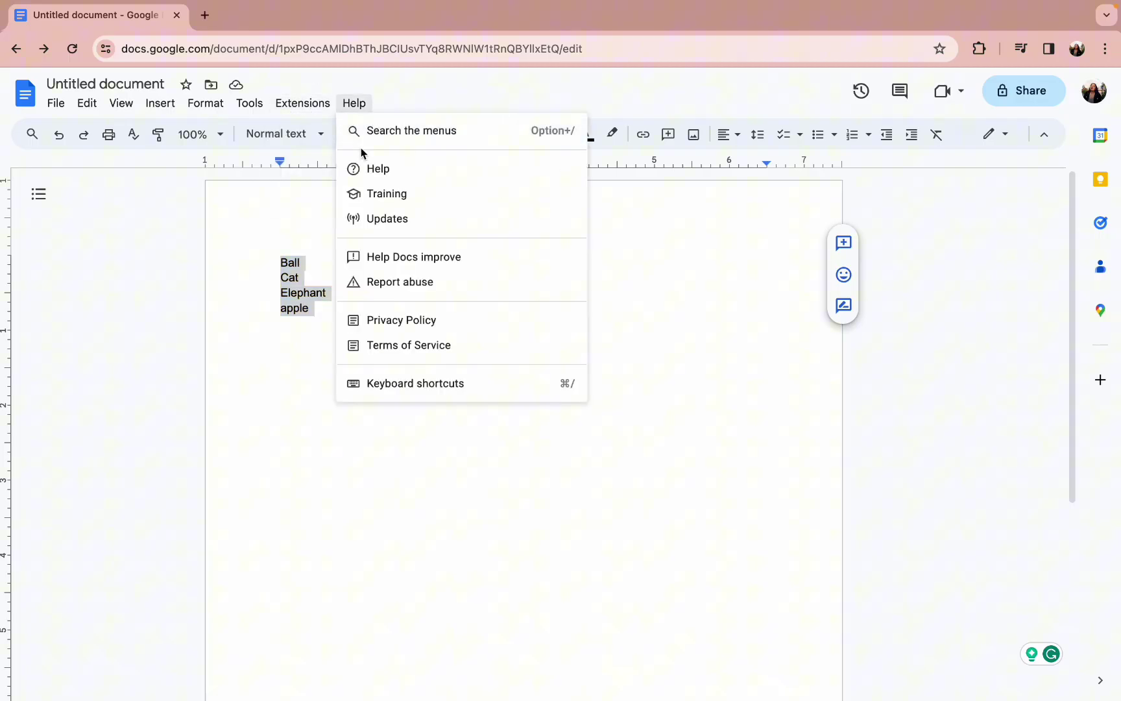
mouse_move(345, 194)
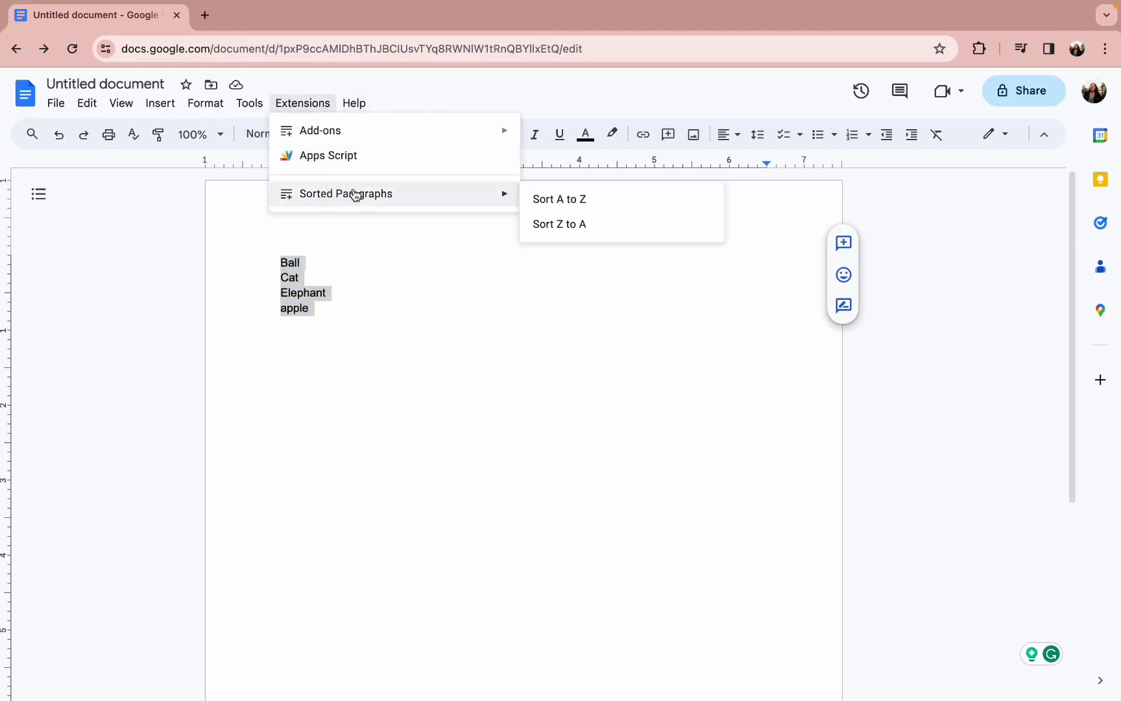
left_click(545, 207)
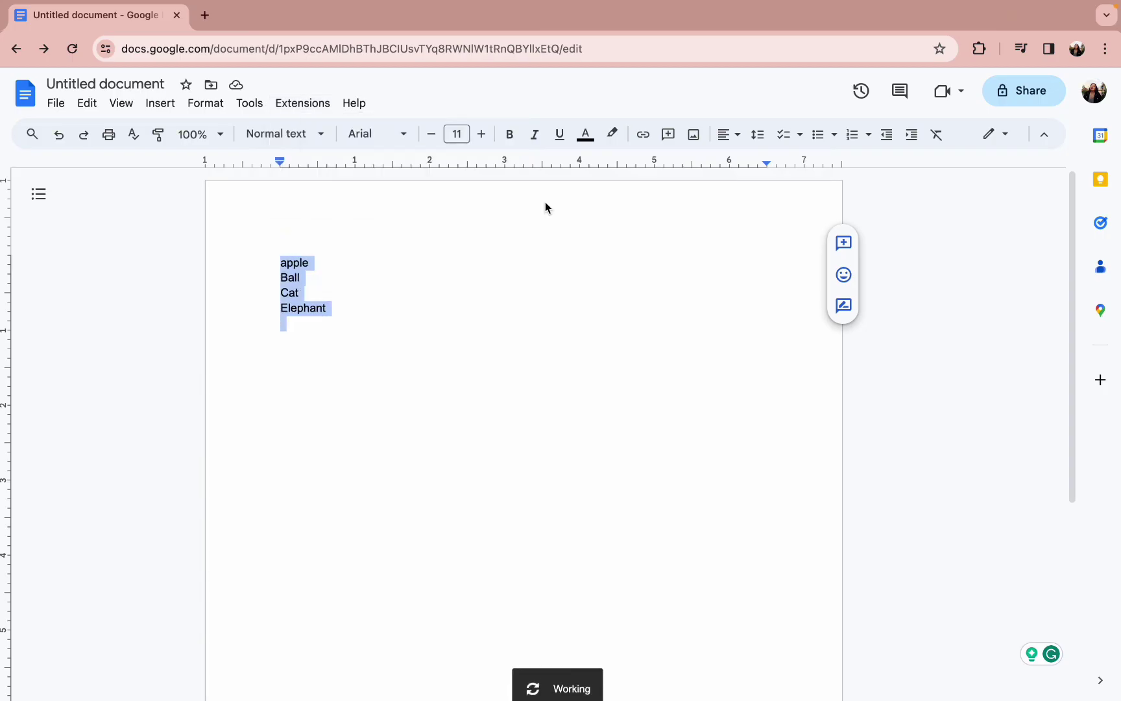
left_click(367, 263)
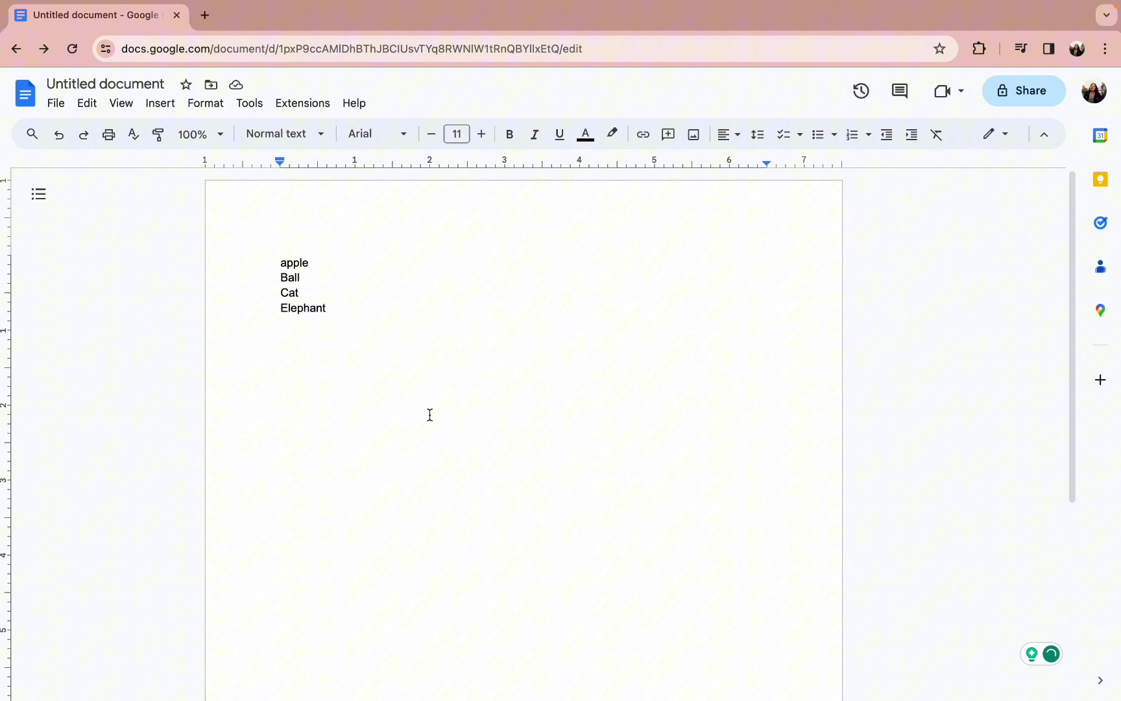